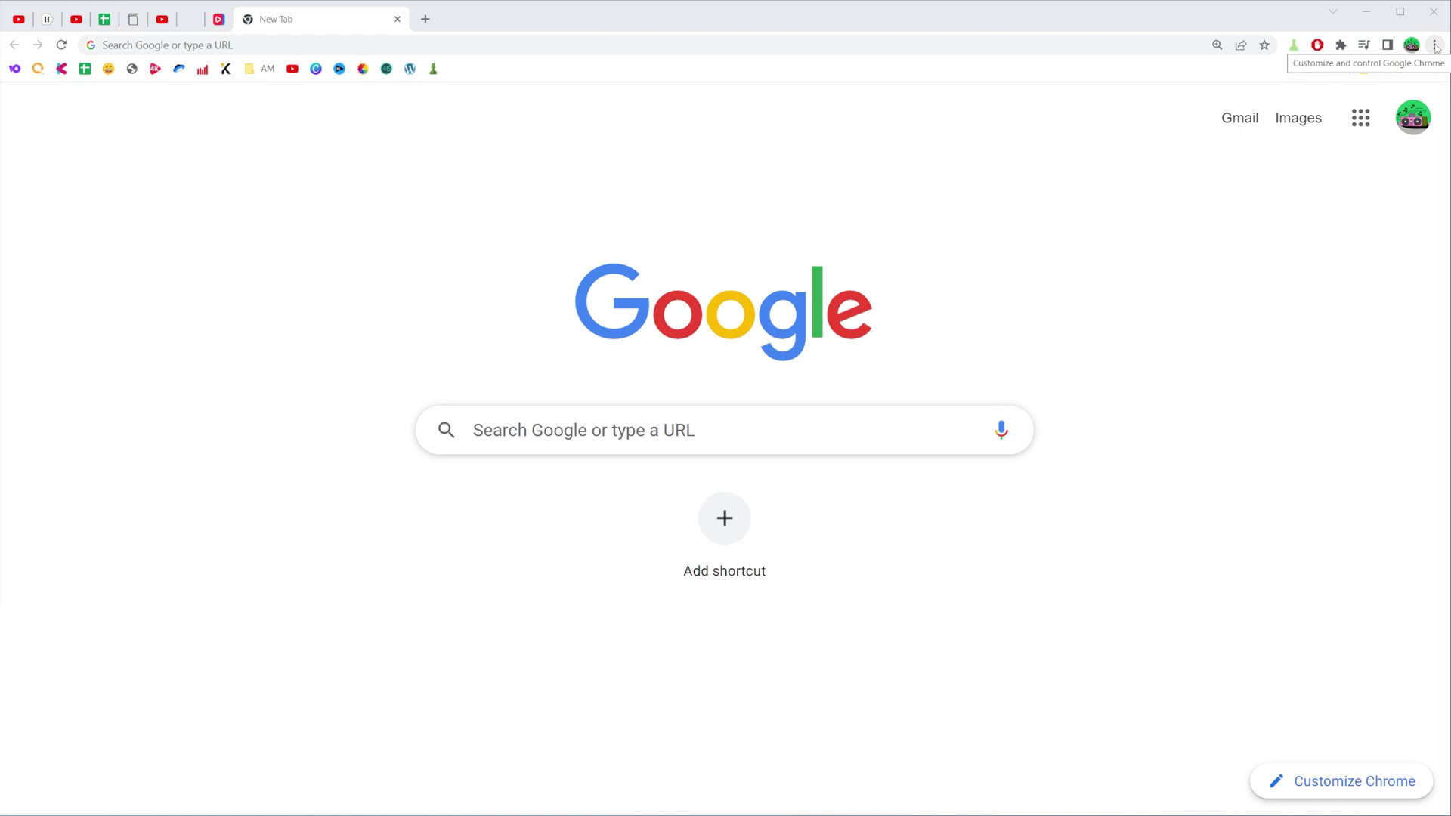
Step: From the full History page, remove the 'Статус заказа #35853953 - Kwork' entry
left_click(1434, 45)
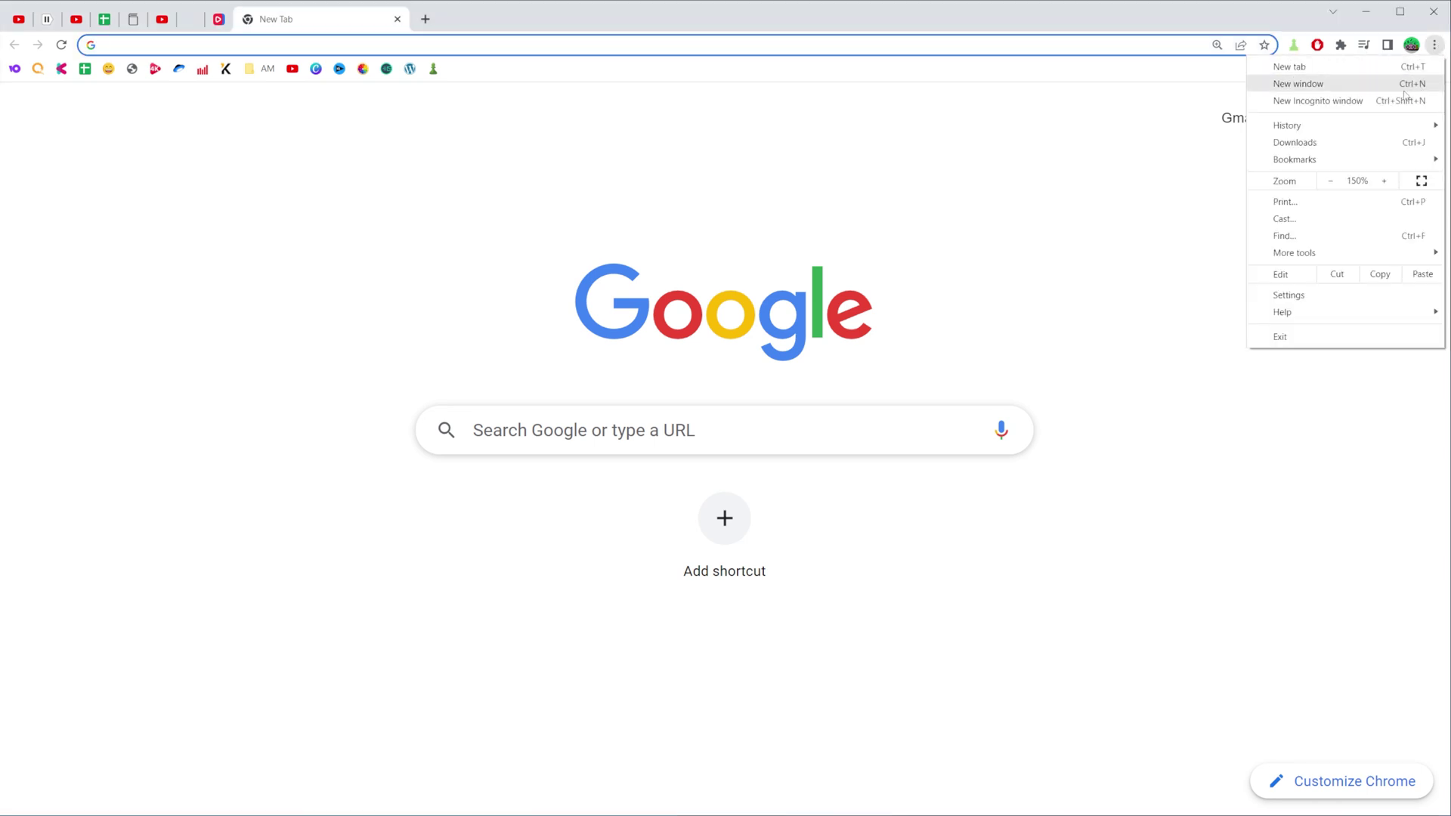
mouse_move(1287, 125)
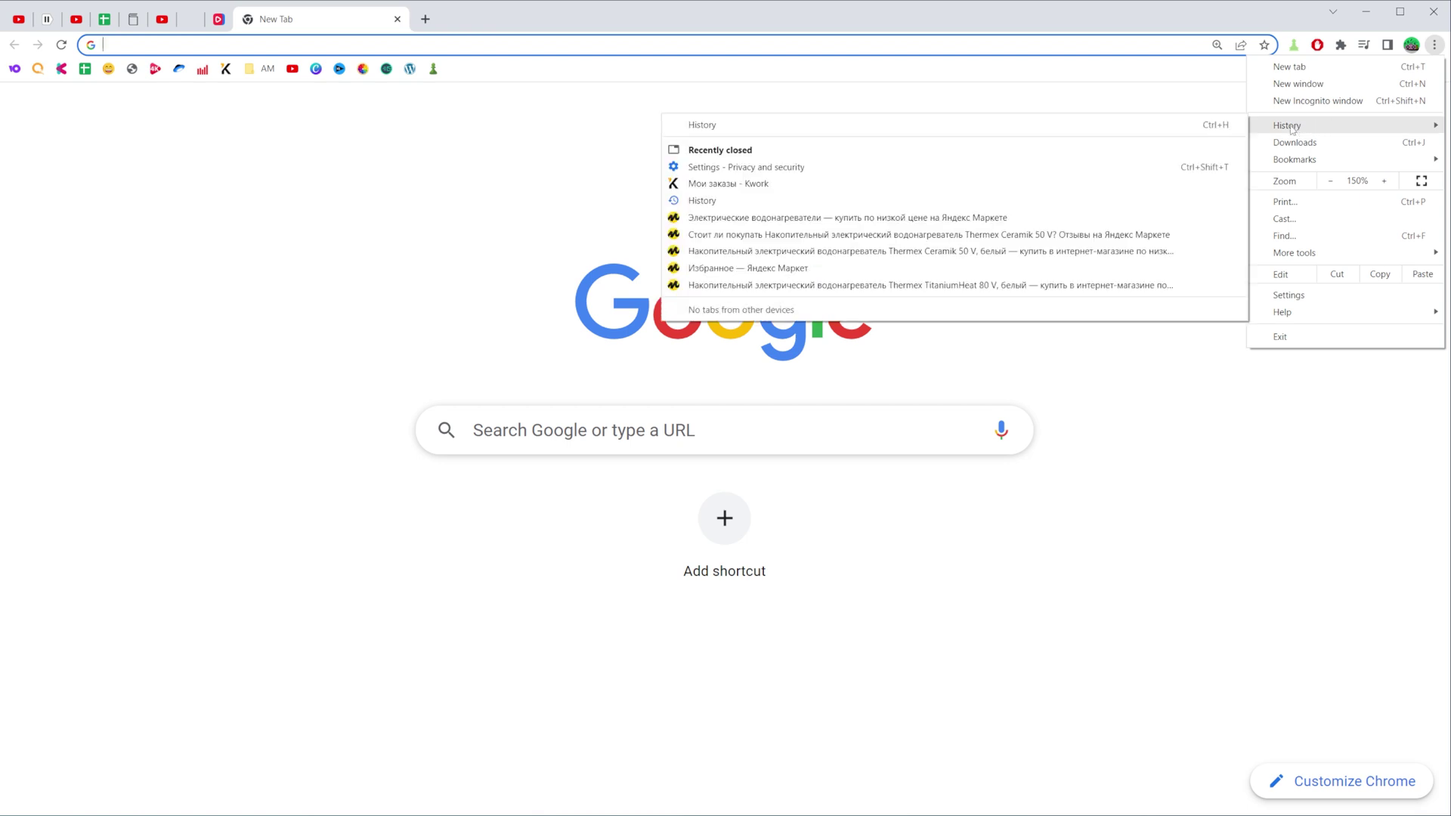
left_click(1164, 123)
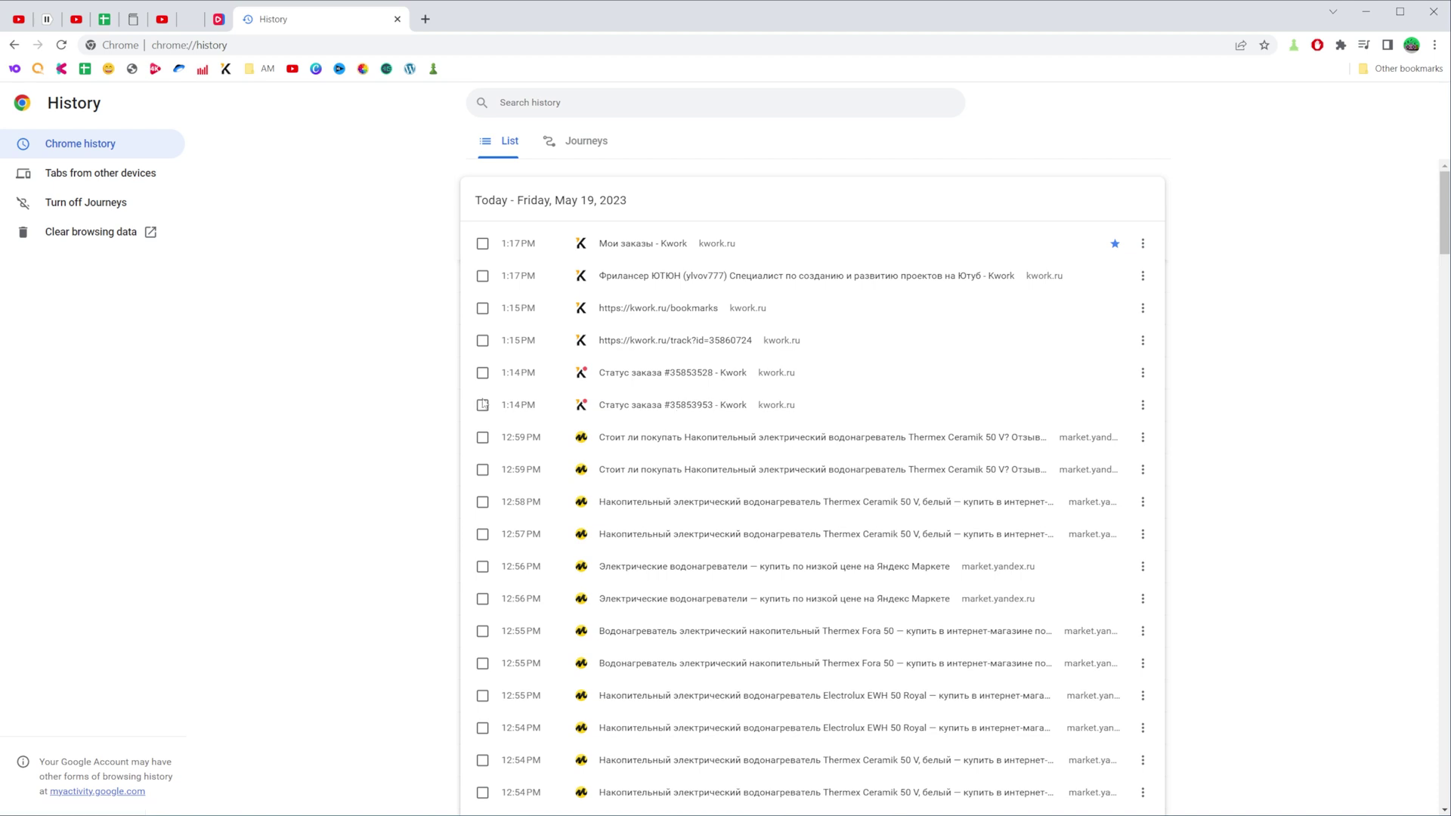
left_click(1143, 406)
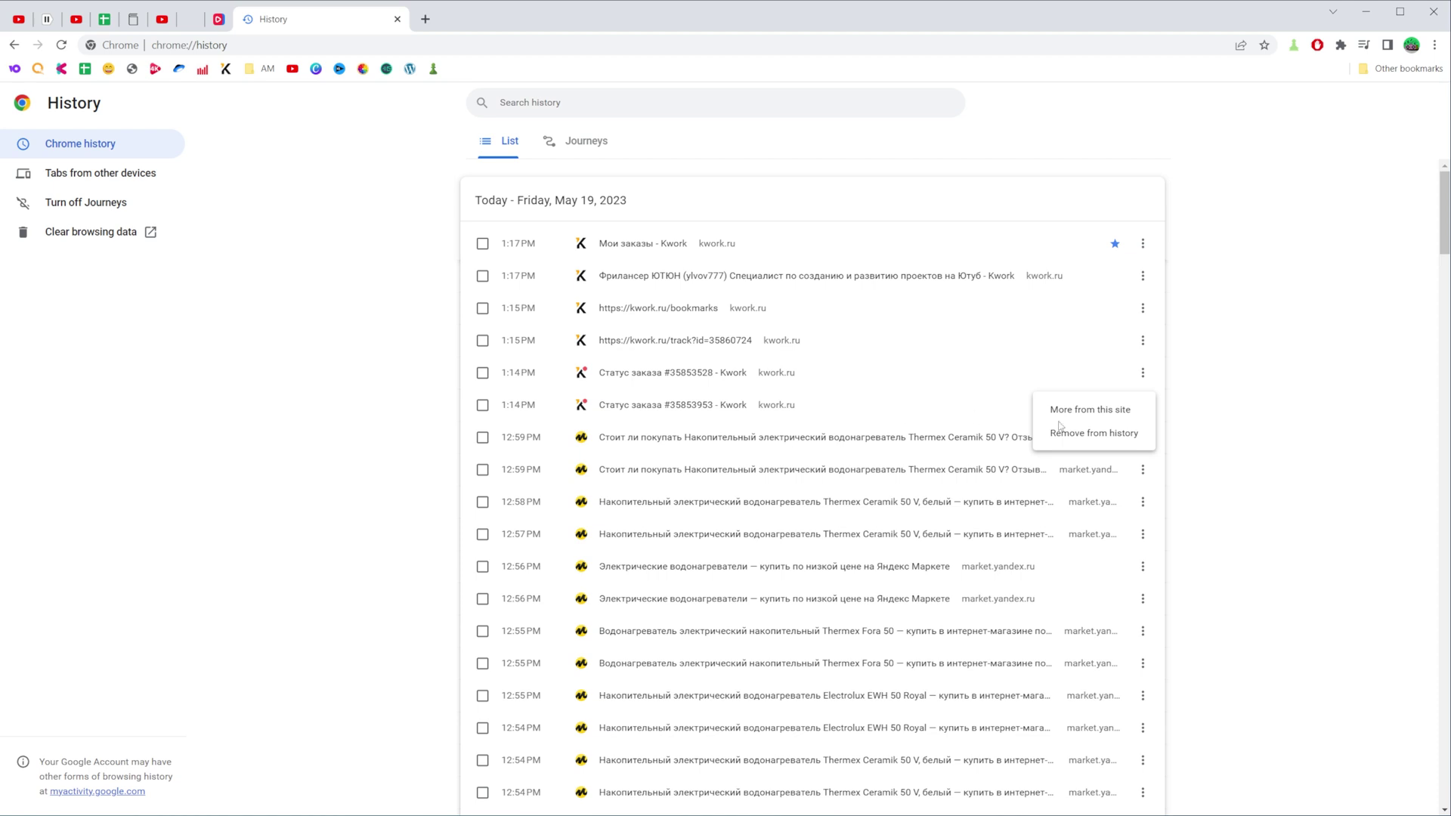
left_click(1105, 433)
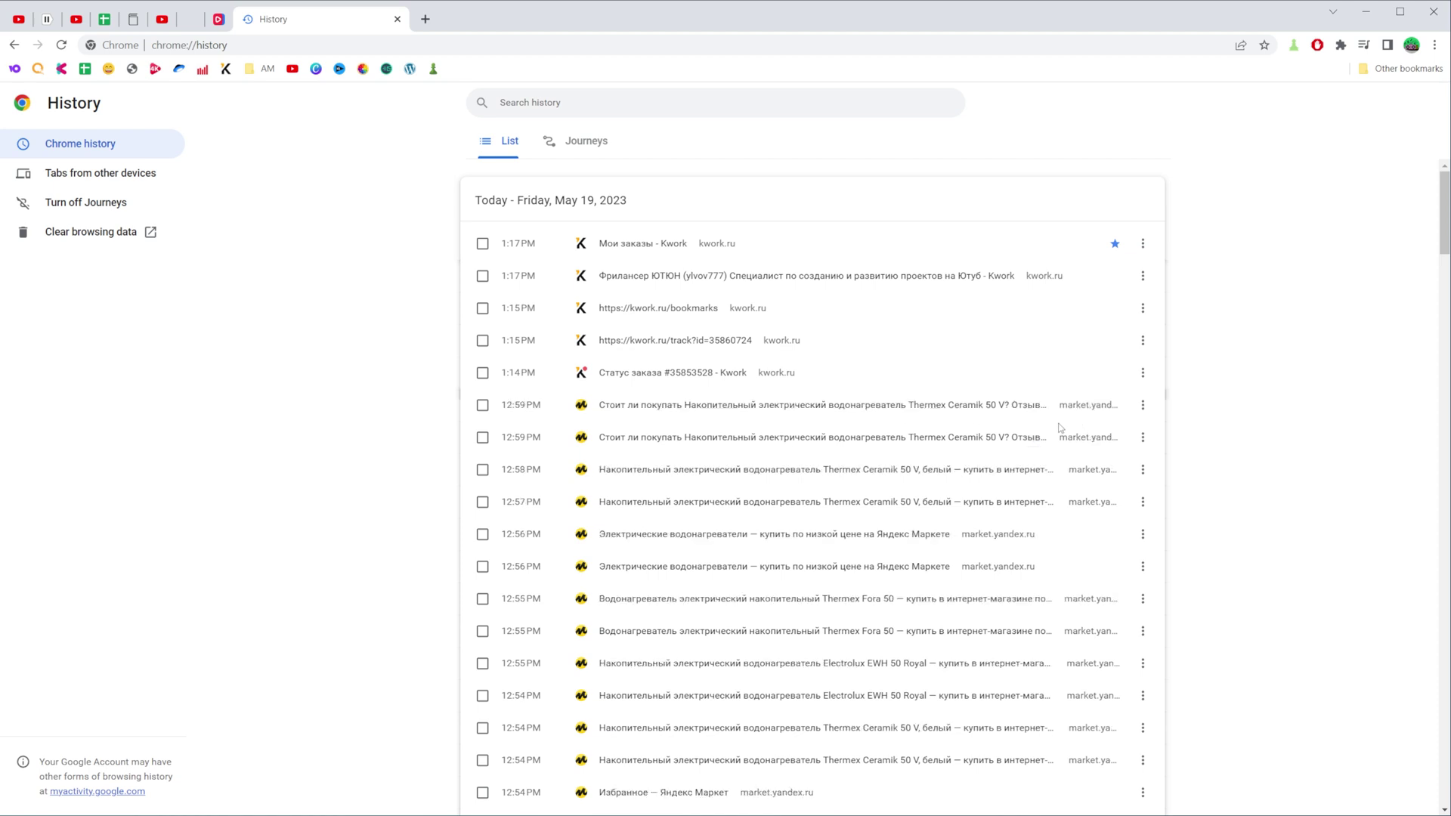
left_click(483, 373)
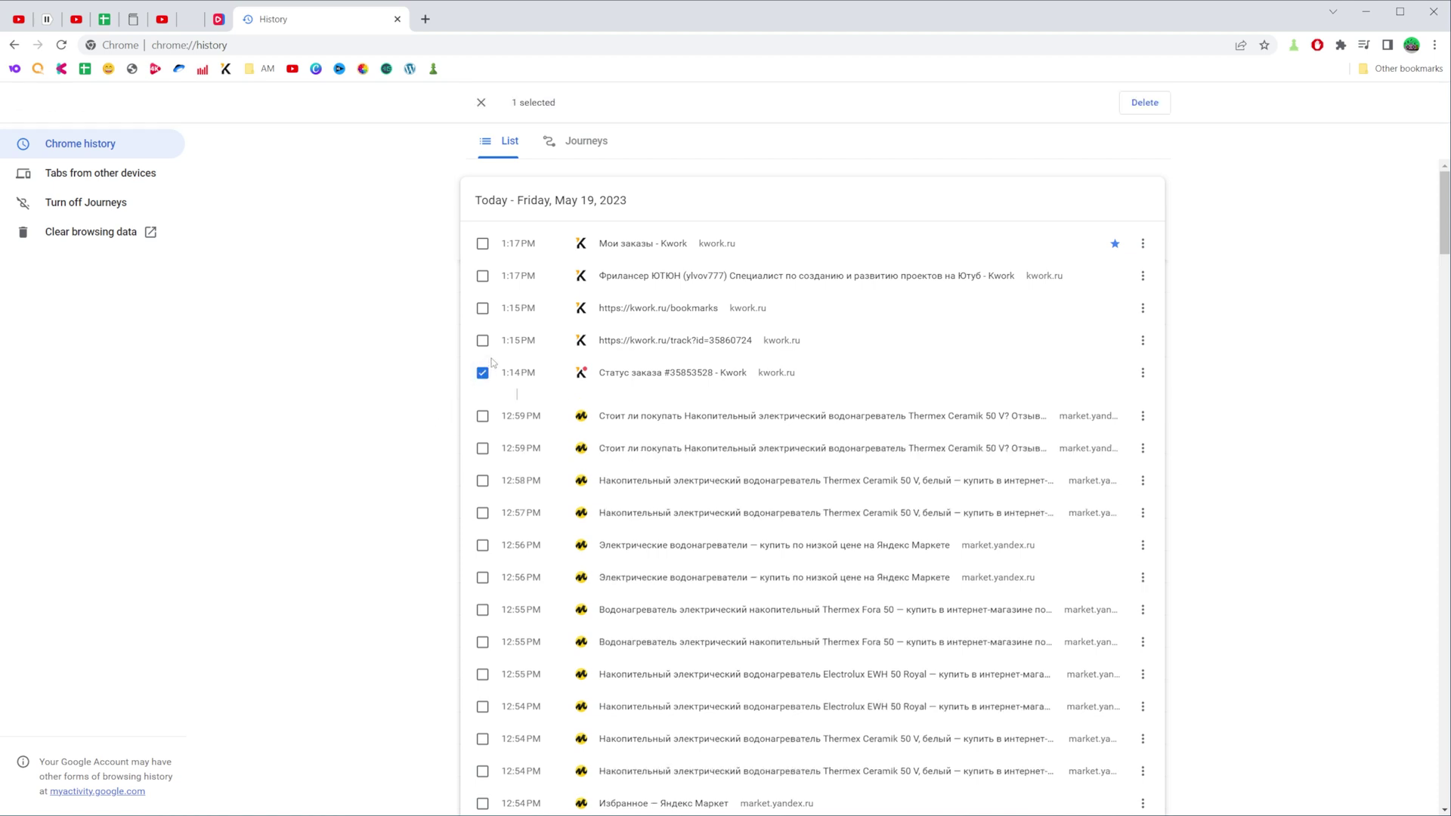
left_click(483, 309)
left_click(483, 545)
left_click(482, 675)
left_click(483, 243)
left_click(1145, 102)
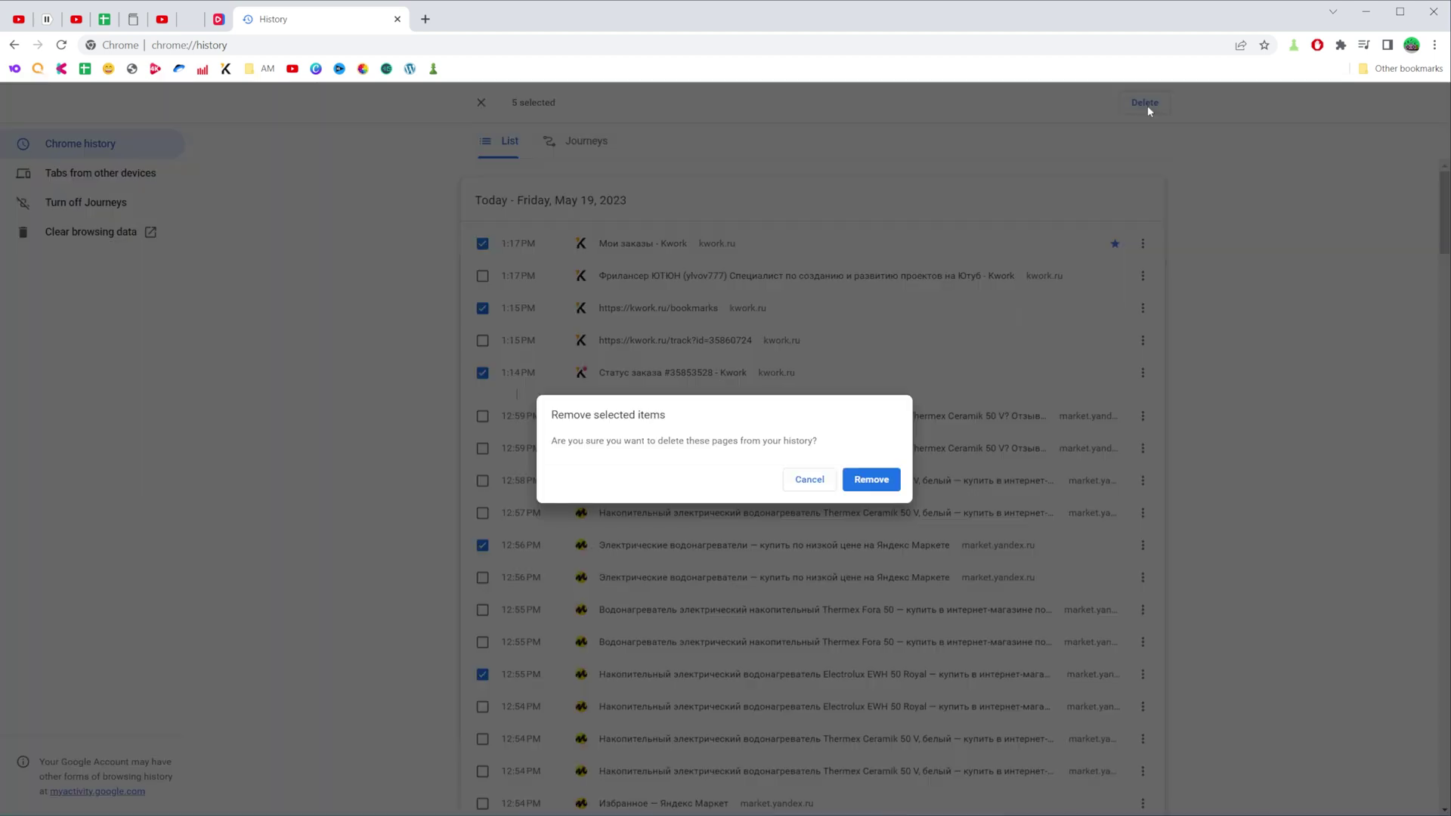
left_click(871, 479)
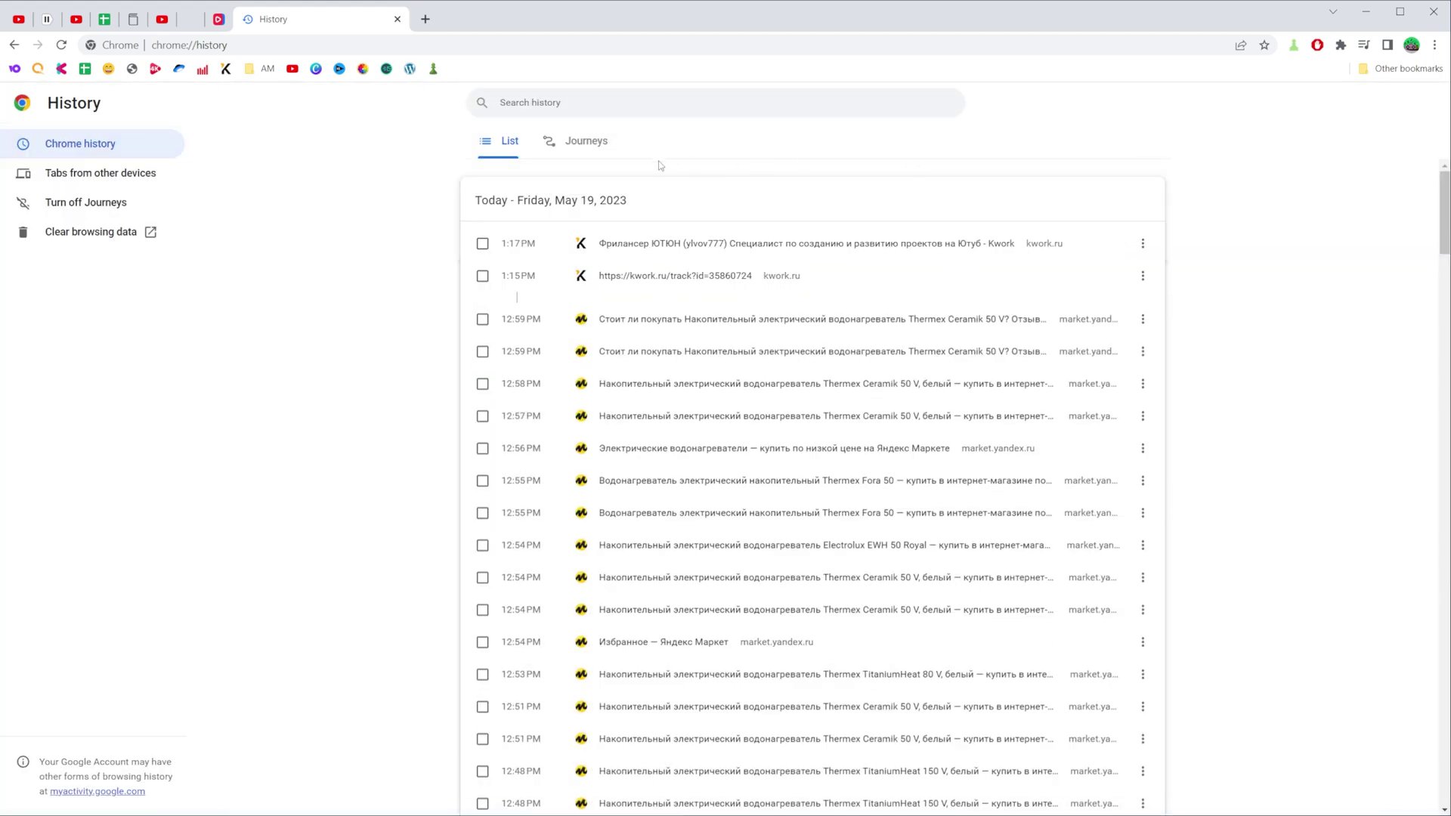
Step: In Journeys, remove all pages of the chrome.google.com journey from history
left_click(583, 140)
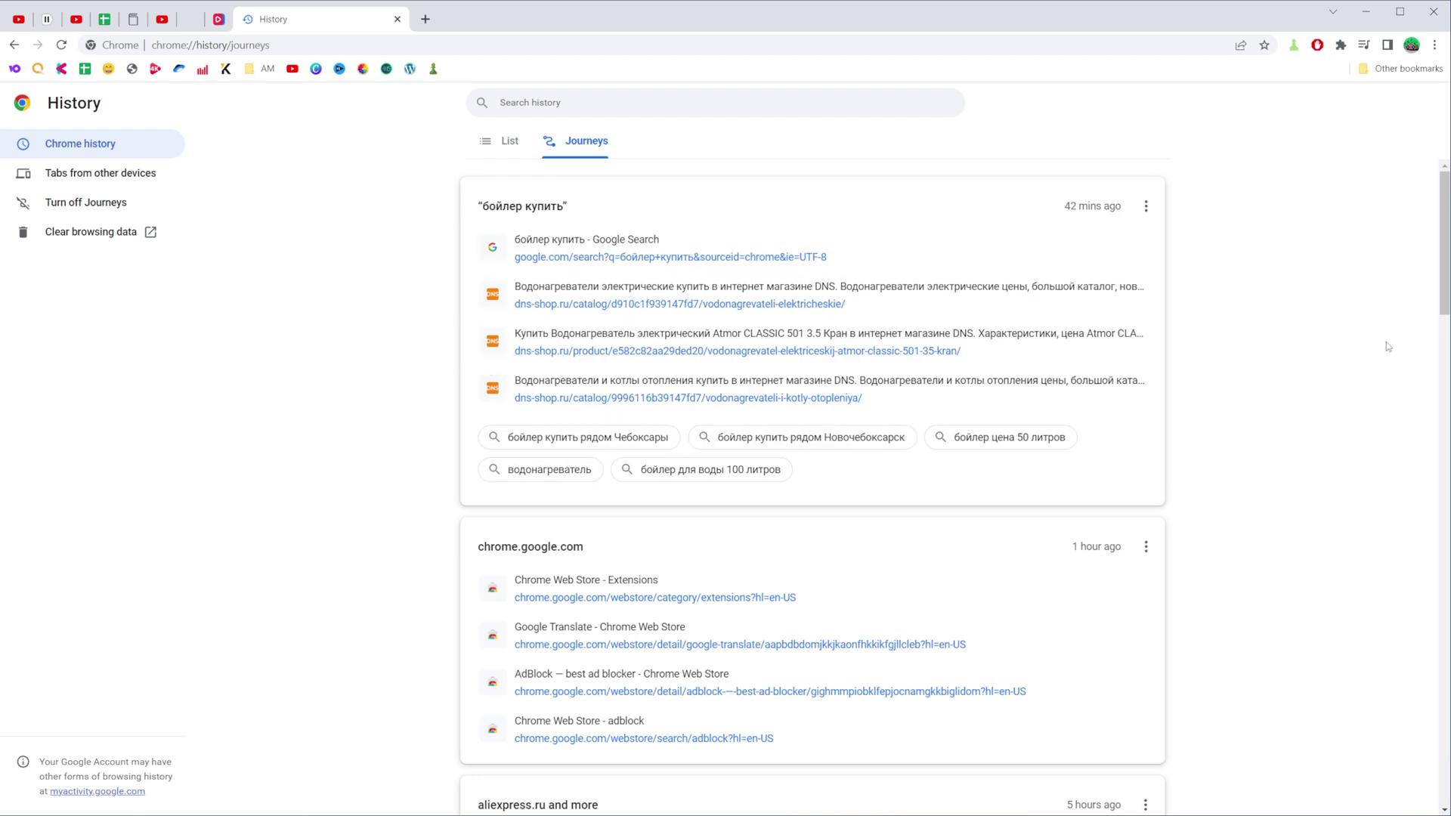
scroll(1387, 346, "down", 2)
scroll(1281, 424, "down", 3)
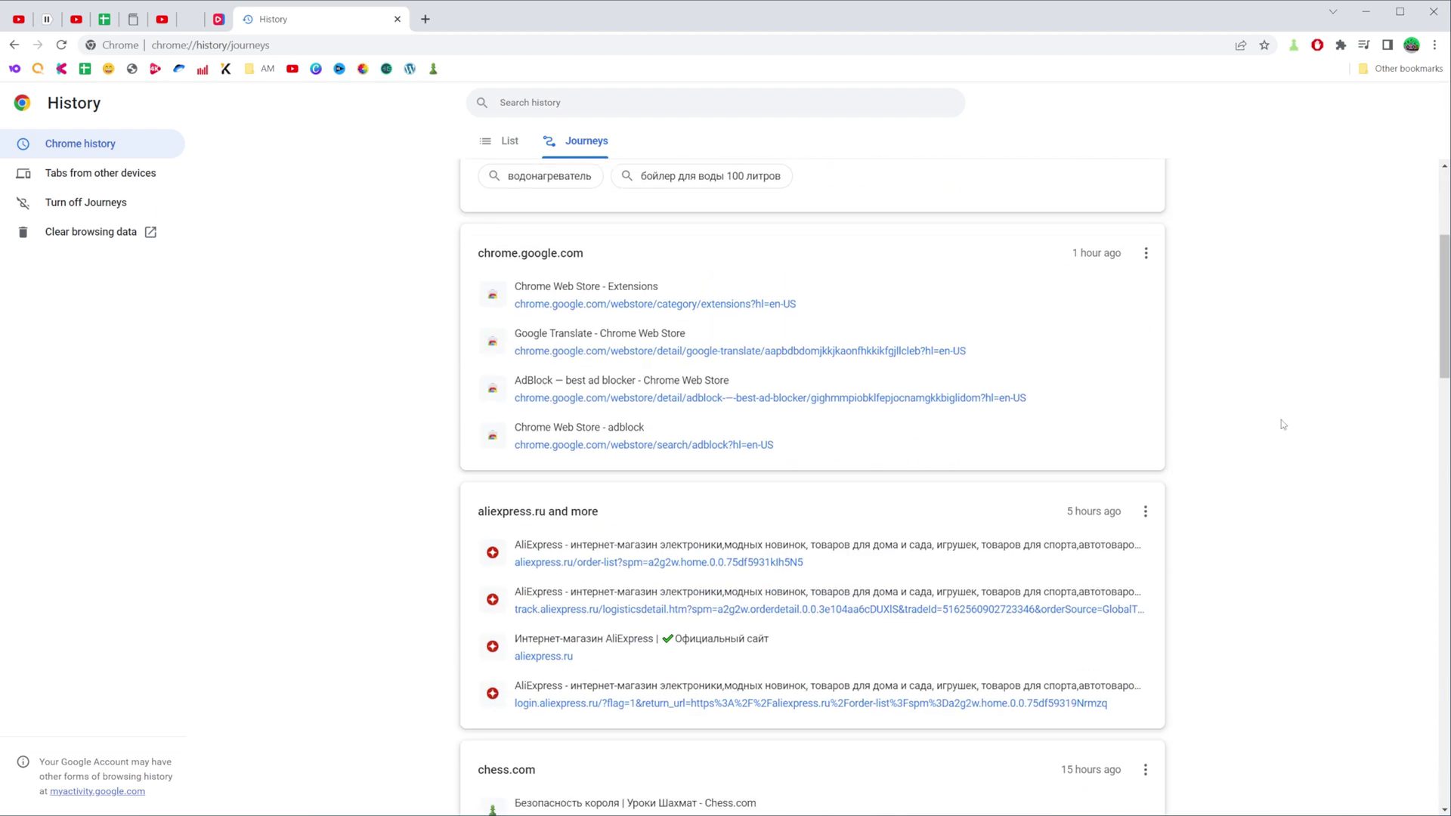
scroll(1248, 419, "up", 2)
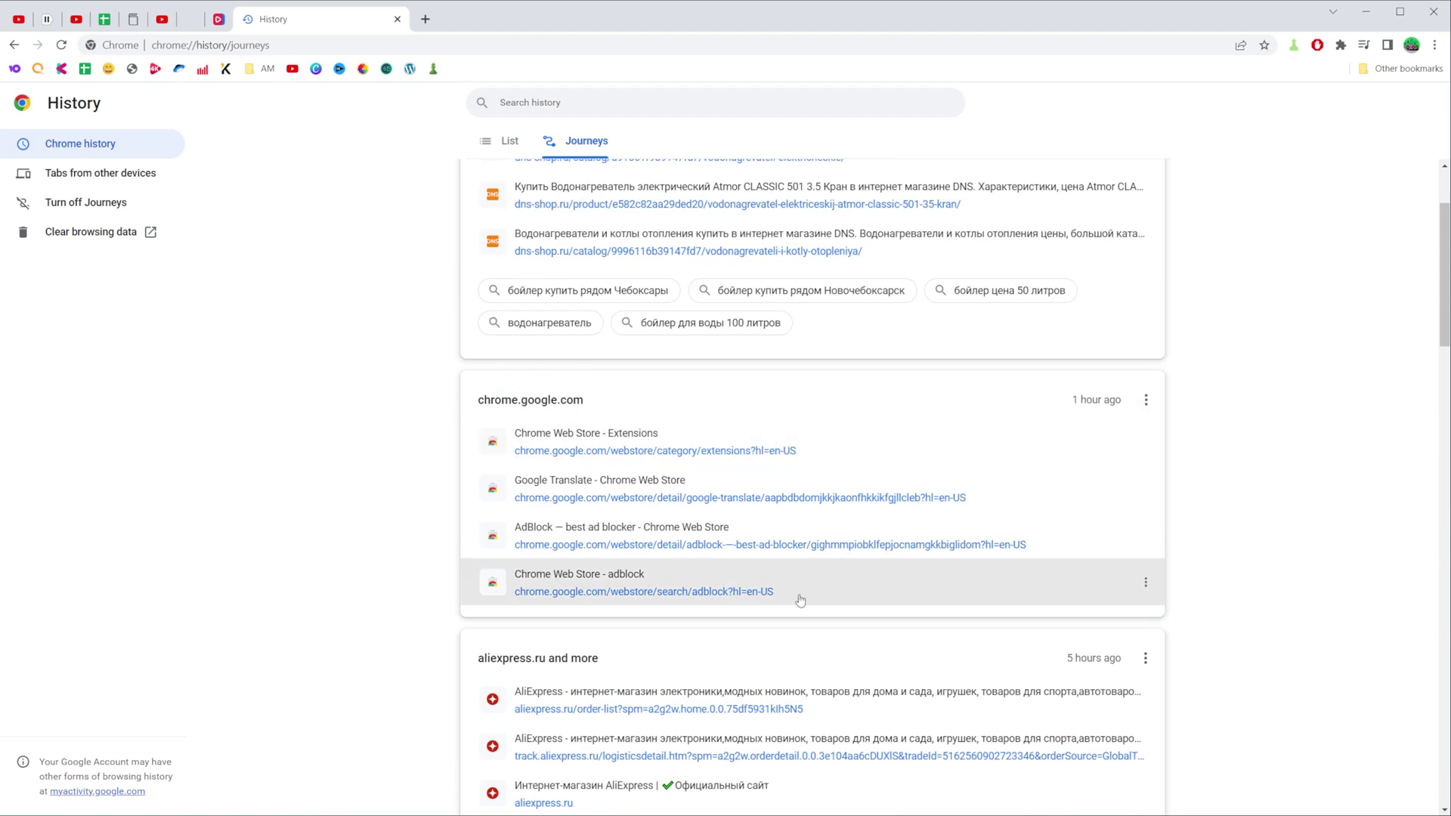
left_click(1146, 401)
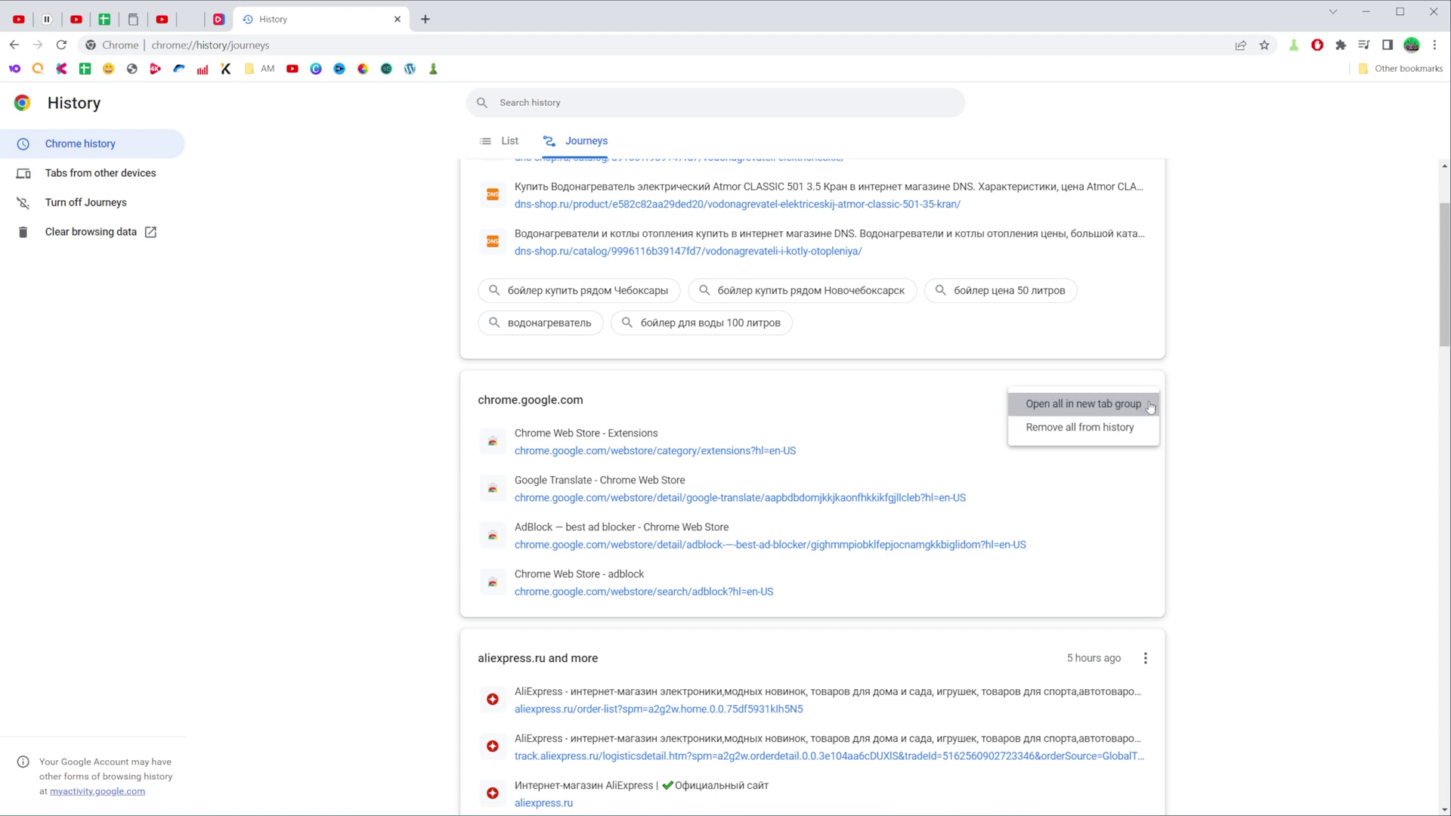
left_click(1070, 428)
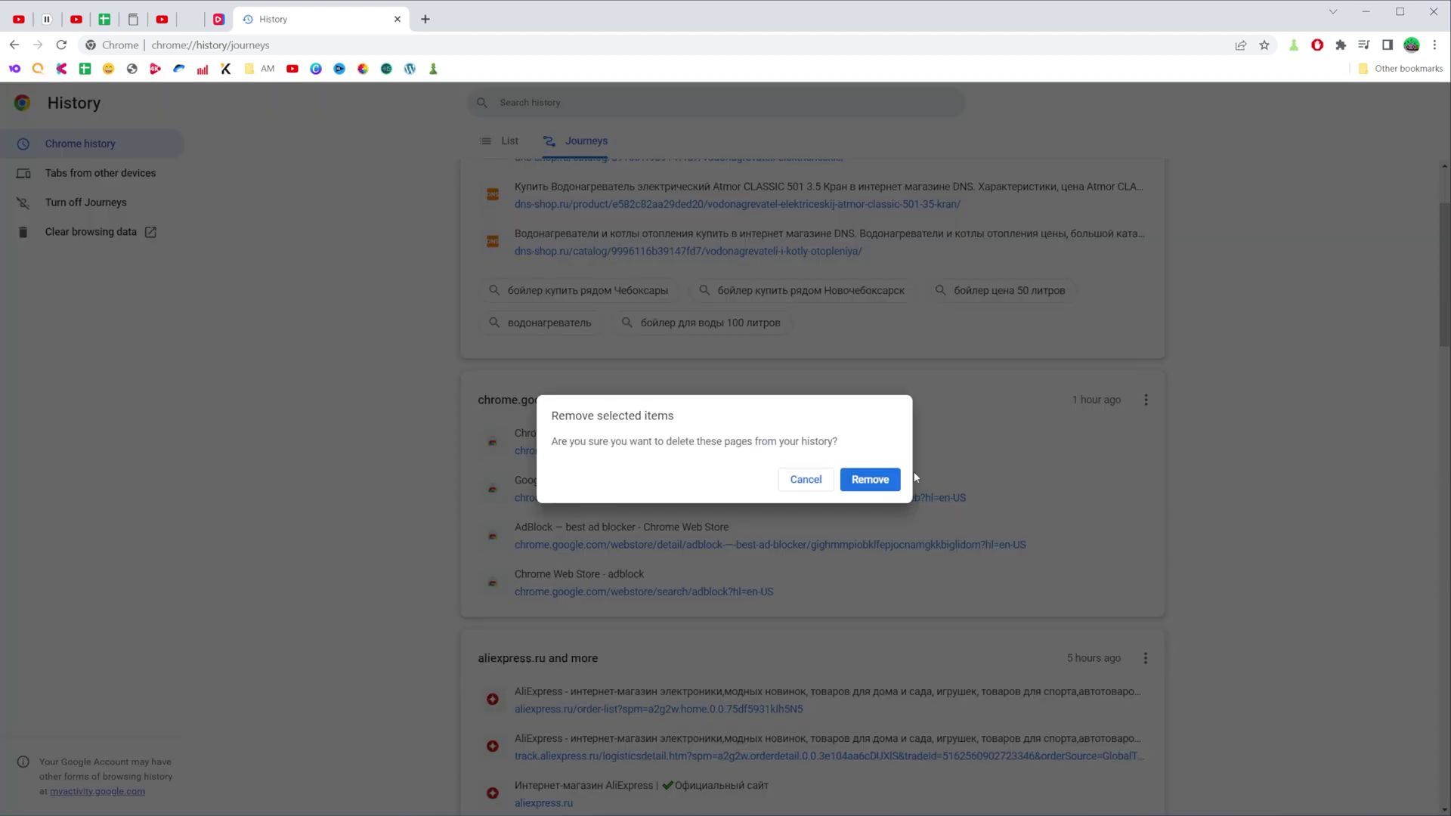
left_click(870, 479)
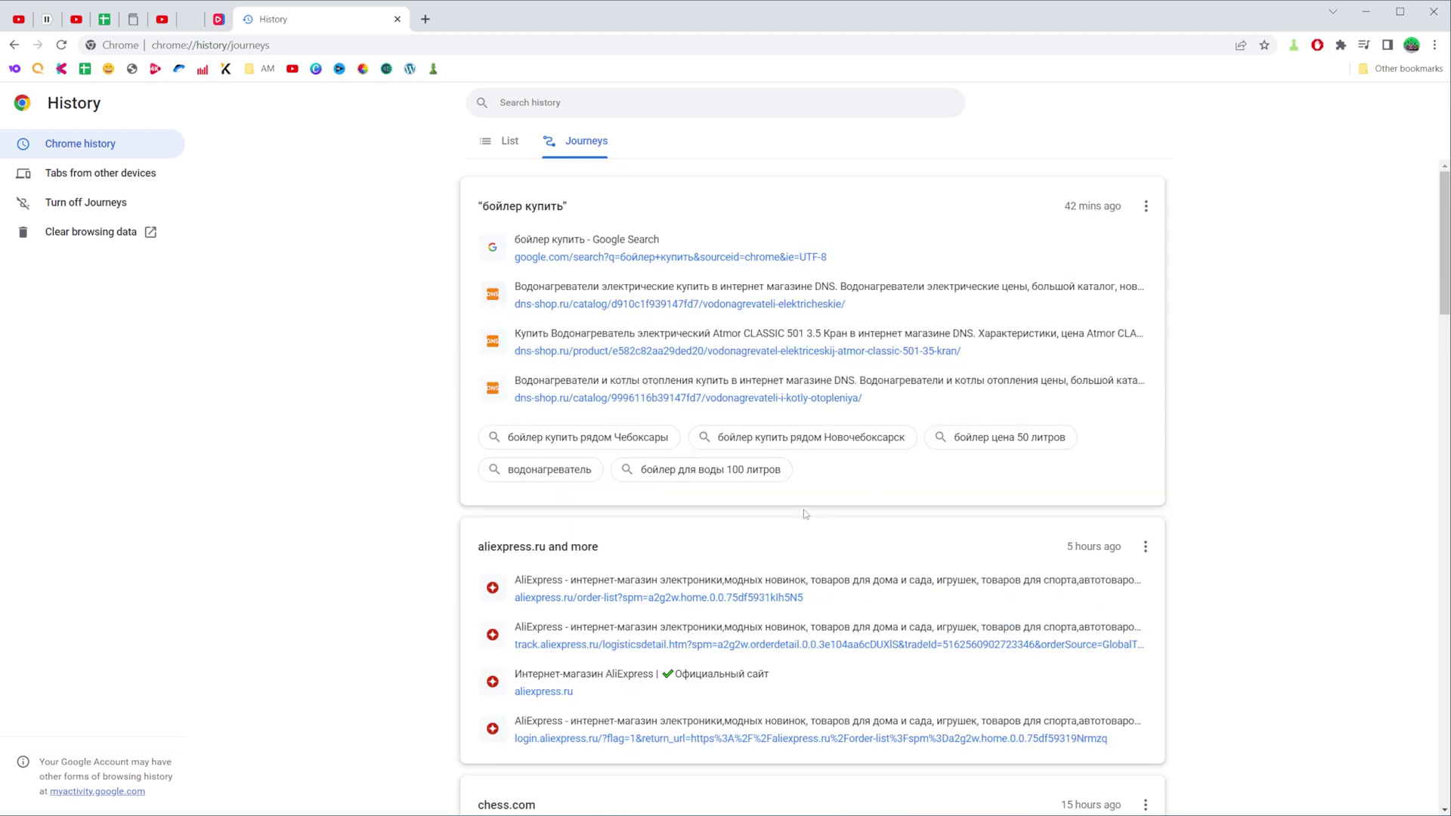
Step: Open Clear browsing data on the Basic tab with Time range set to 'Last hour'
left_click(71, 235)
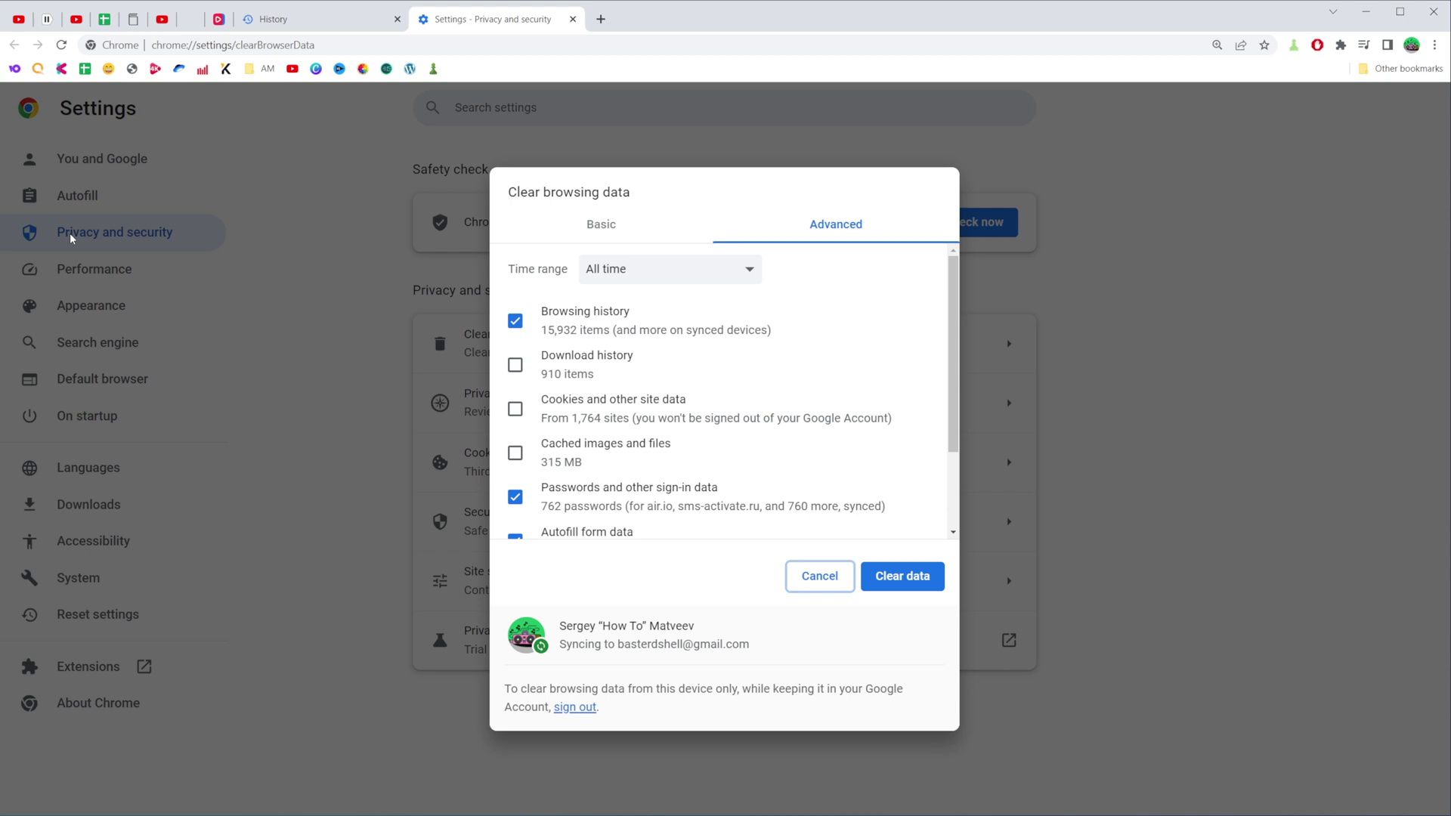
left_click(609, 226)
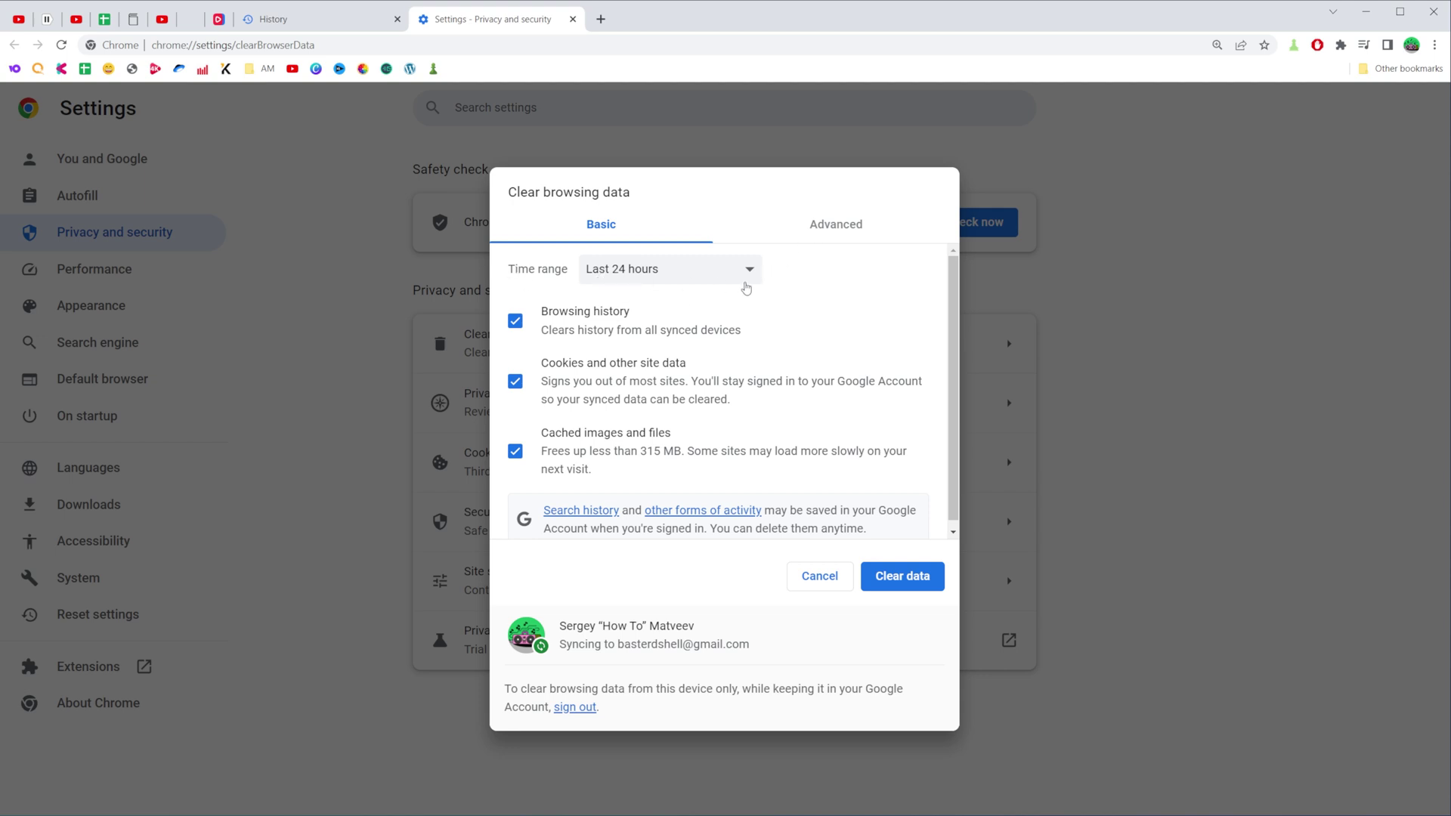
left_click(664, 276)
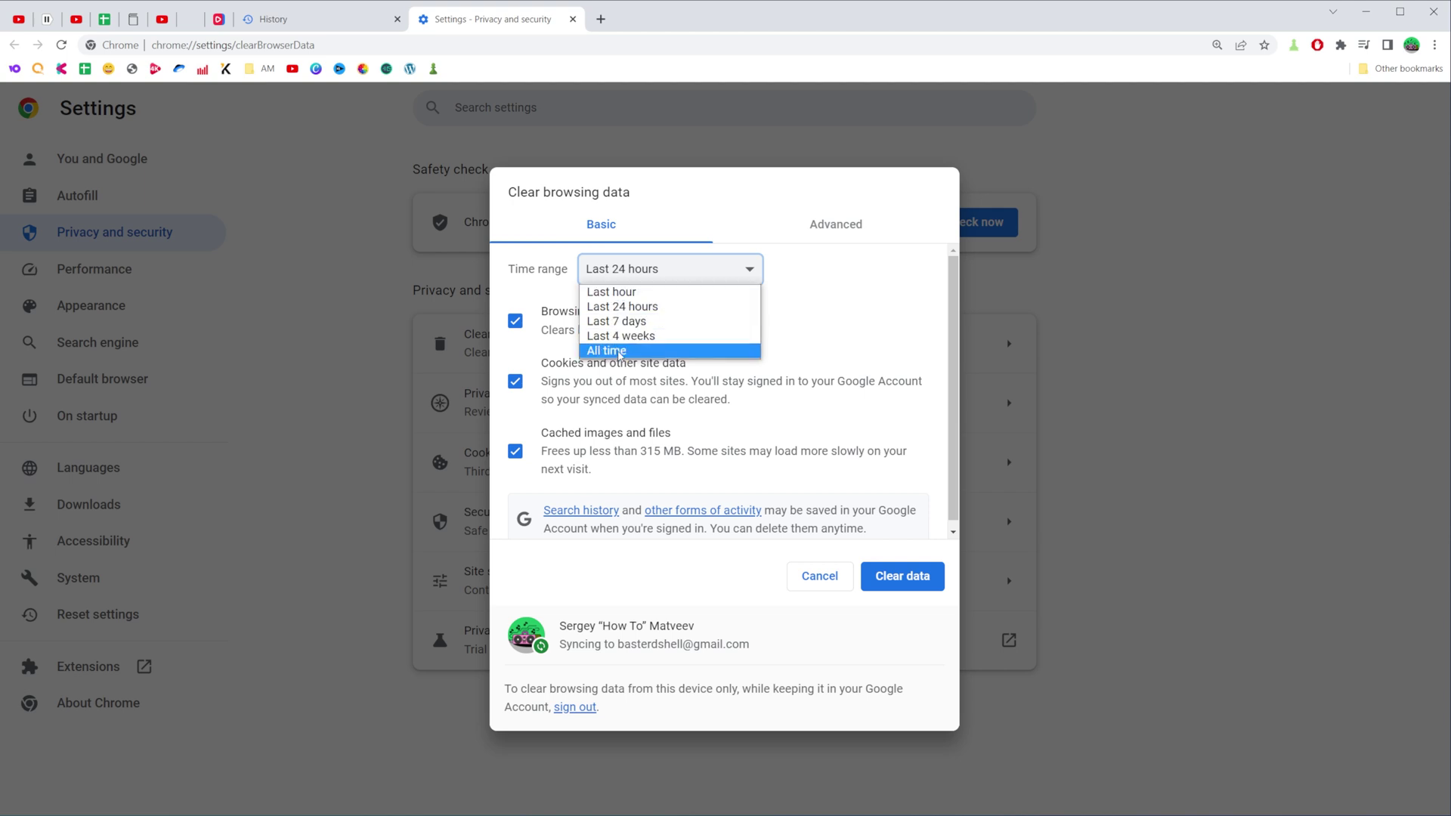
left_click(652, 291)
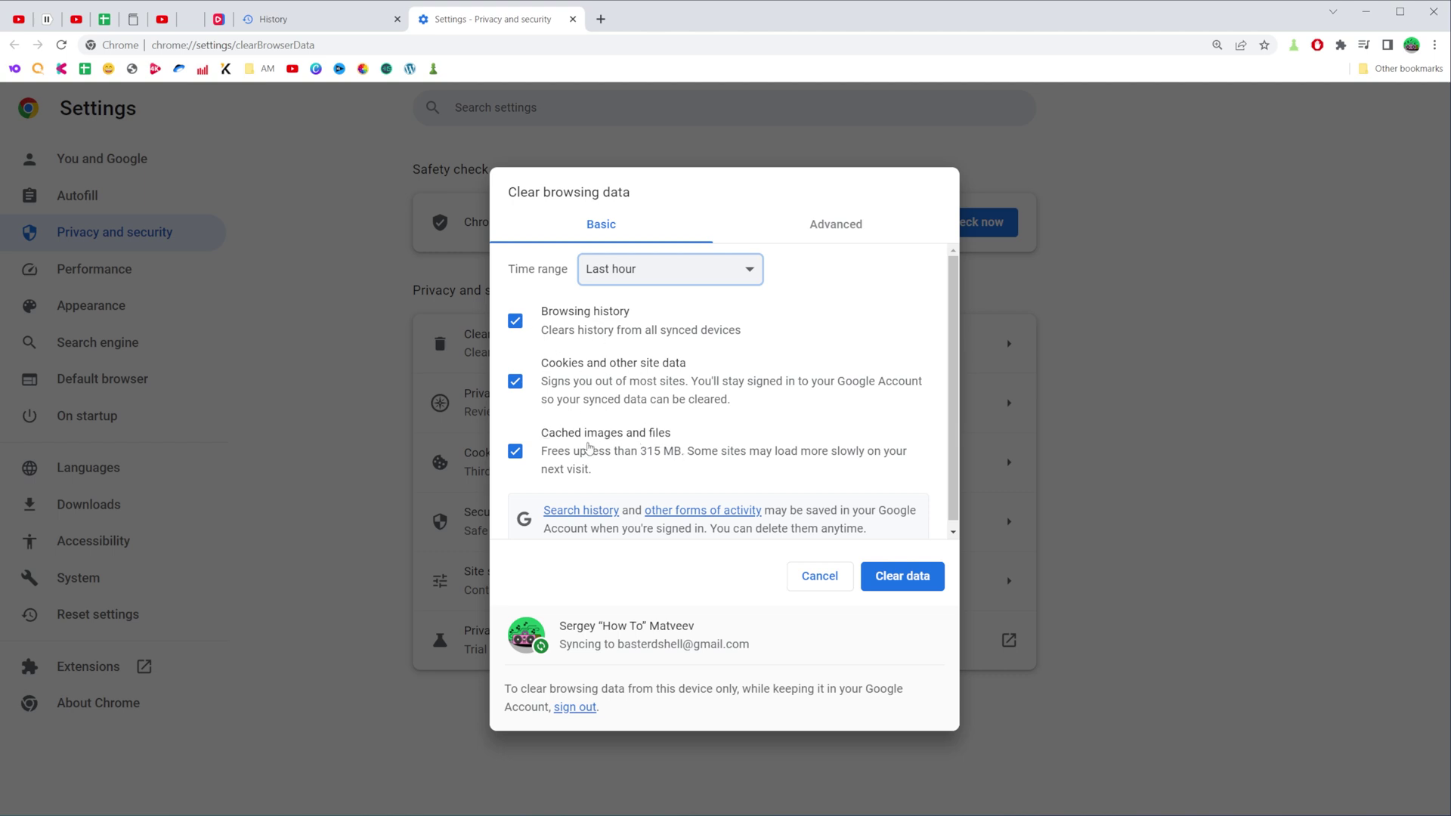
Step: Review the Advanced tab, then clear the last hour's history, cookies and cached files from Basic
left_click(851, 233)
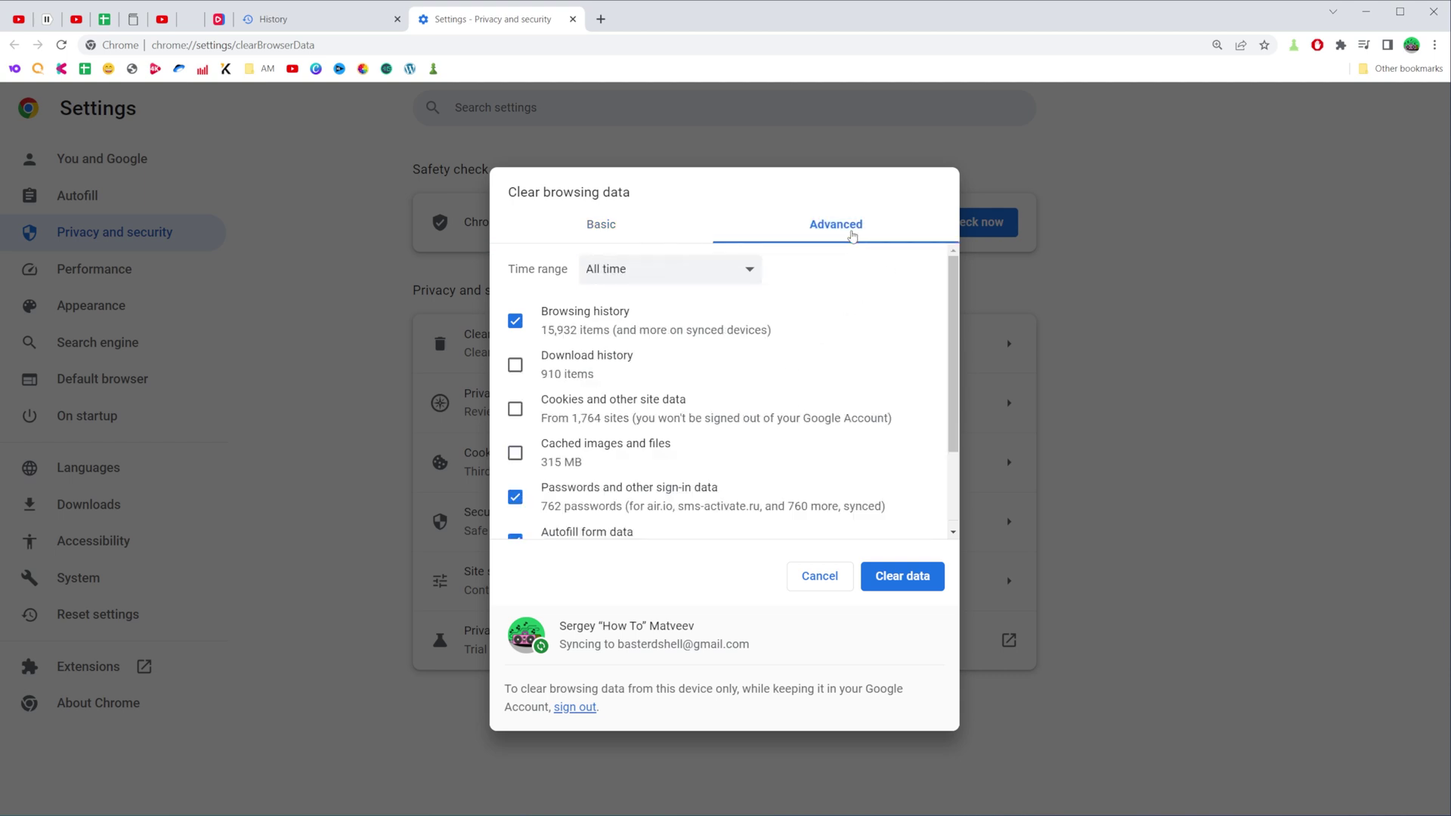
scroll(623, 382, "down", 2)
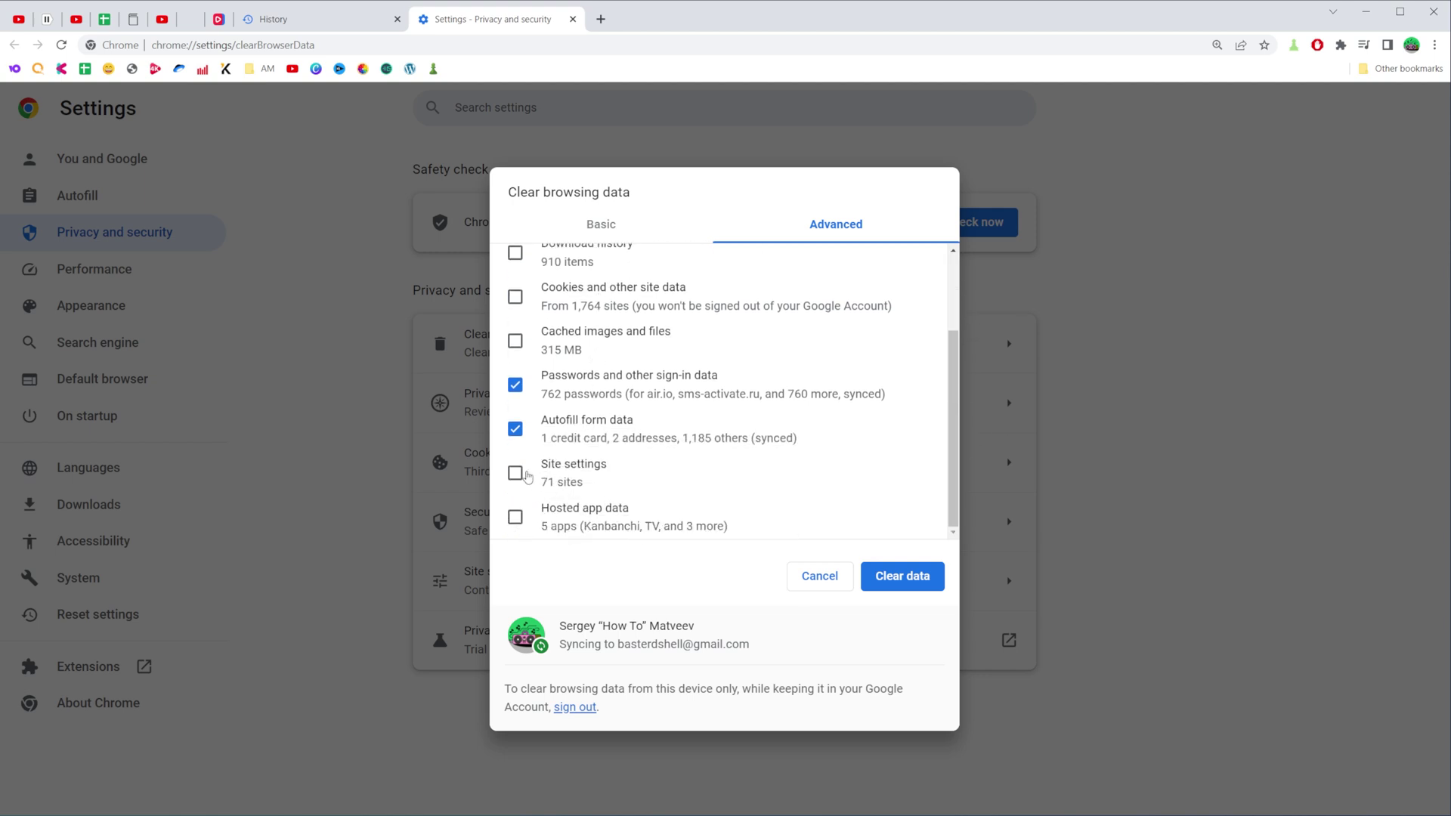
scroll(527, 454, "up", 2)
scroll(534, 397, "up", 2)
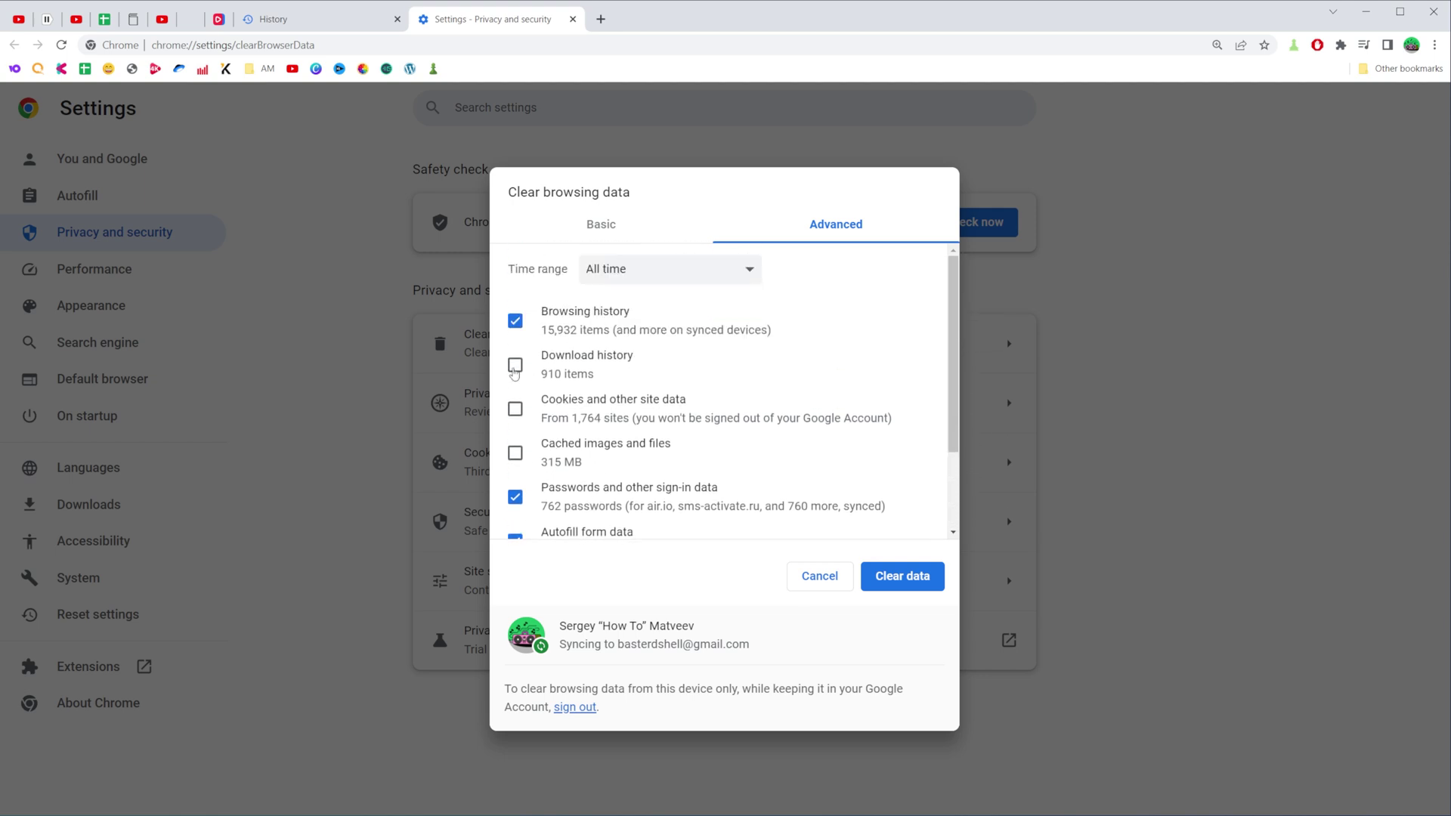
left_click(600, 227)
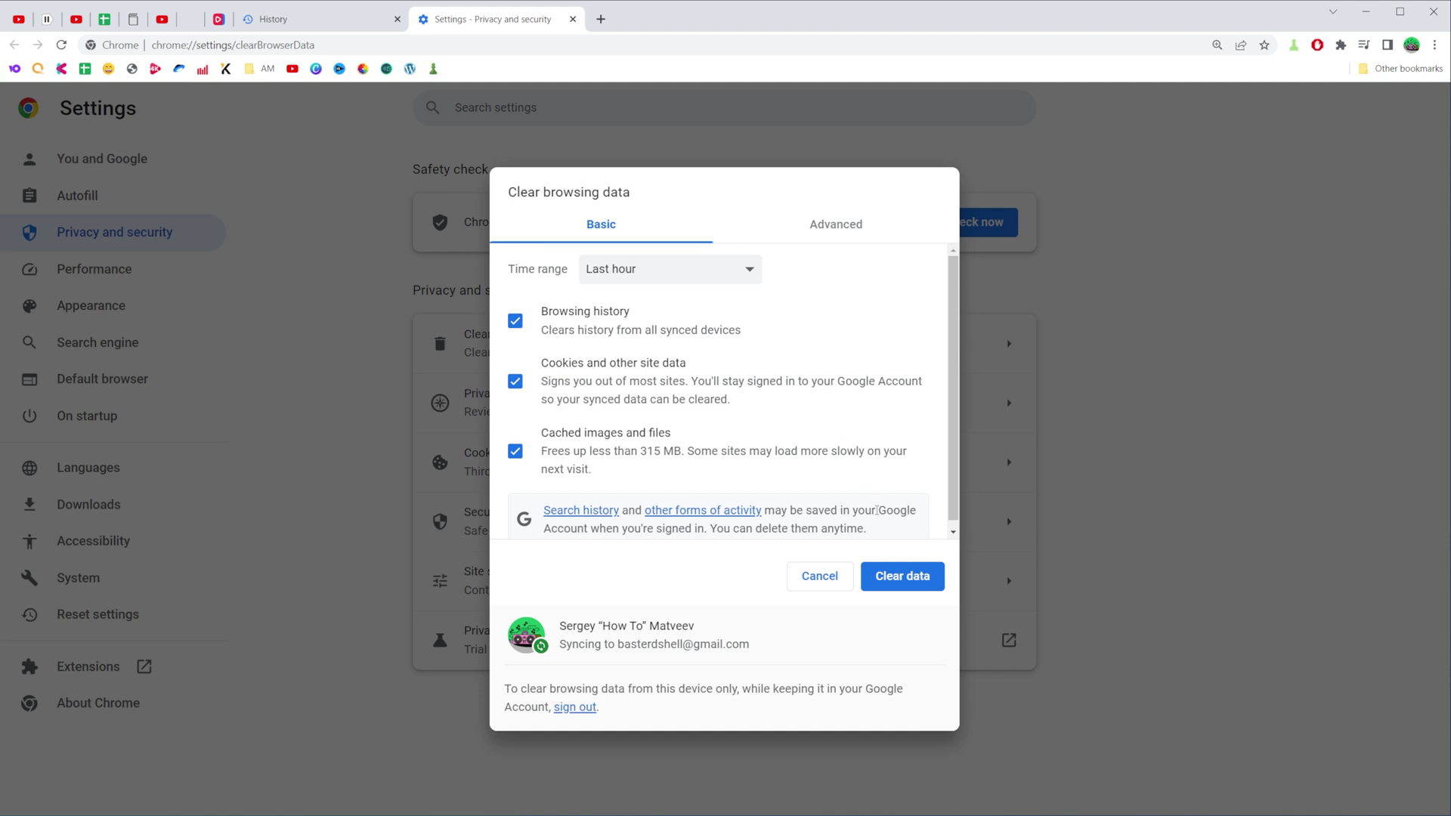
left_click(902, 576)
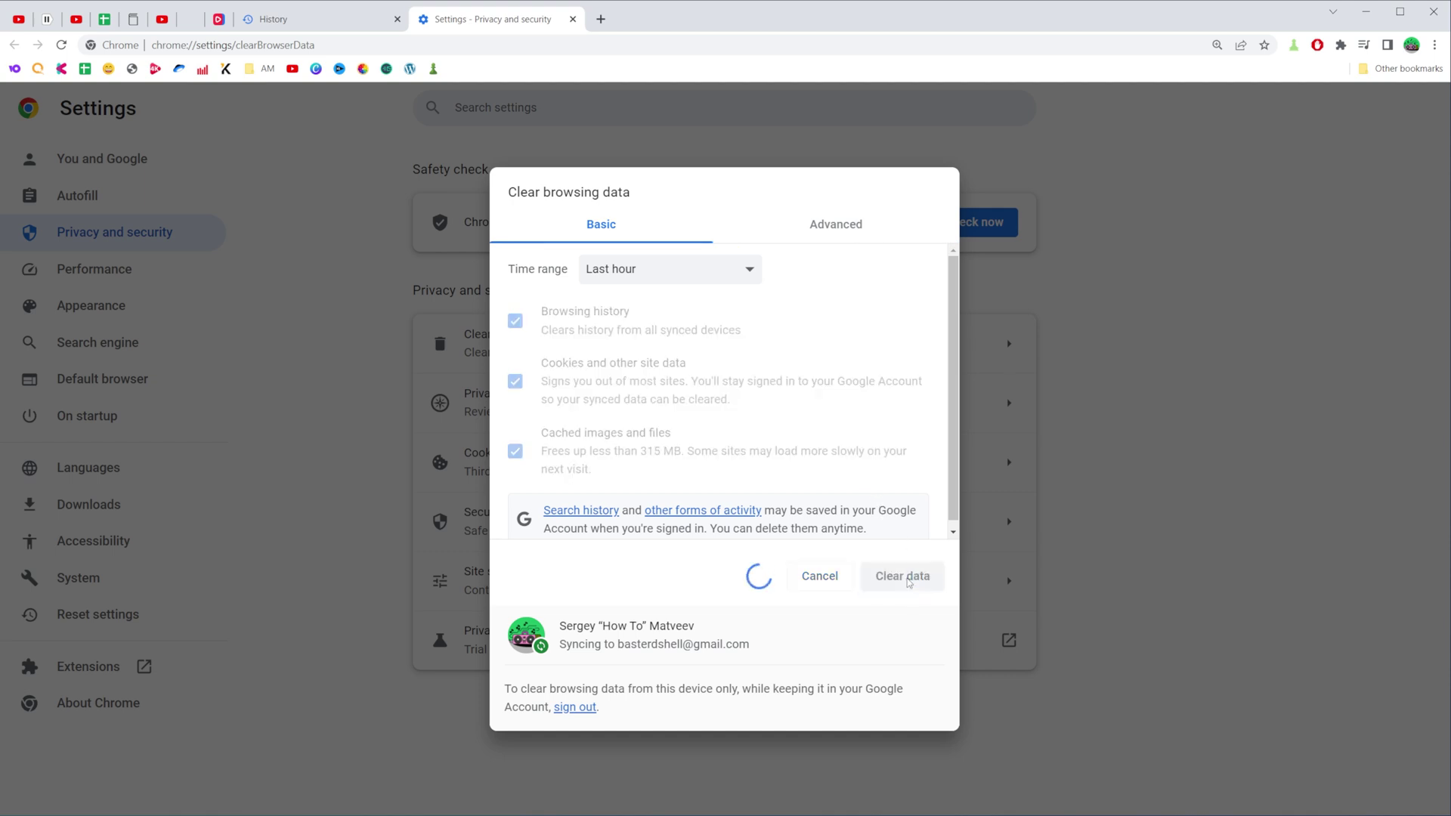